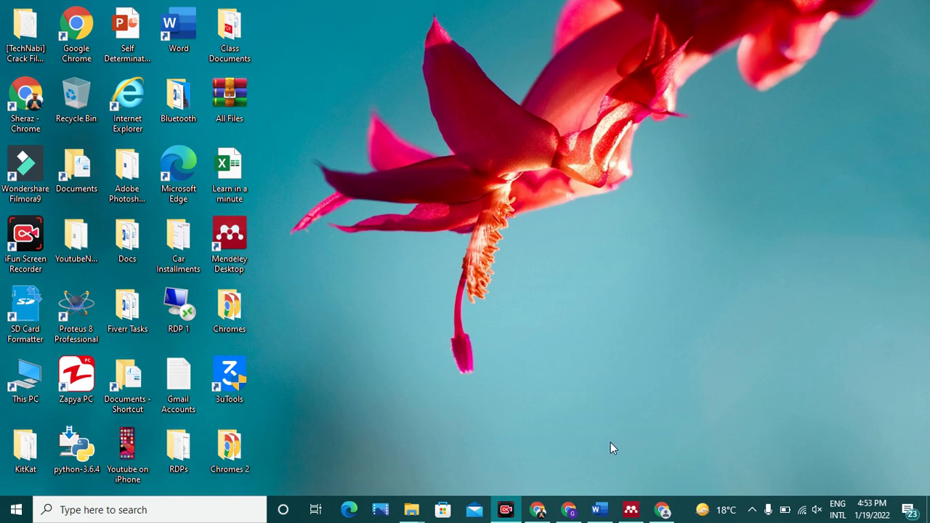
Bring the Word Agriculture document forward and show its References ribbon features.
left_click(594, 506)
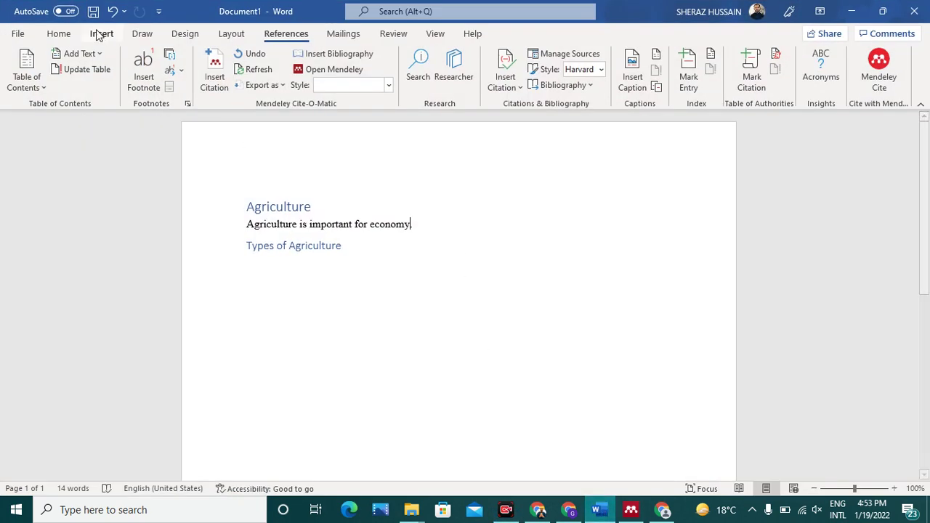
left_click(70, 35)
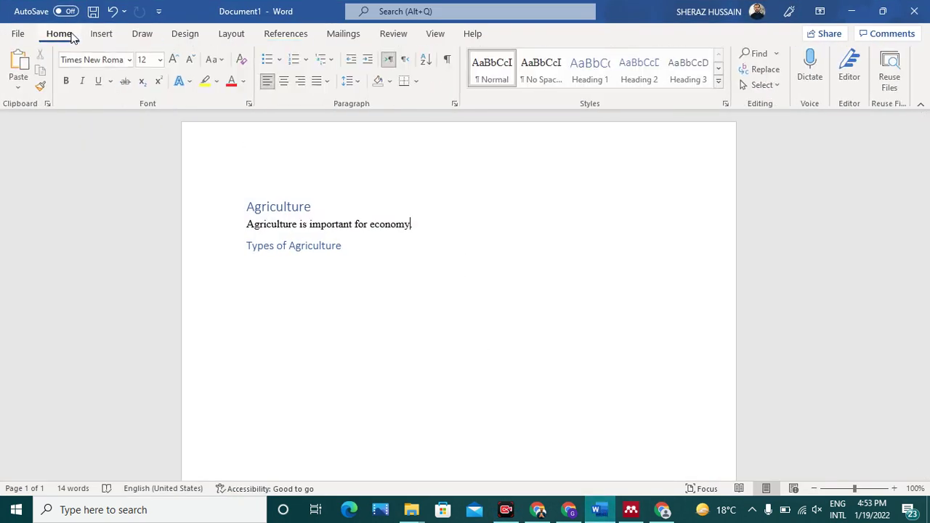
left_click(301, 36)
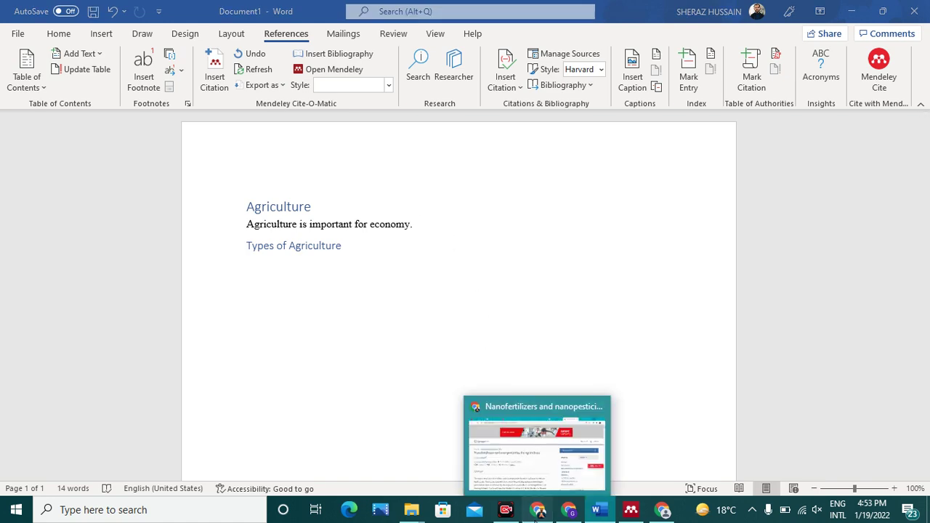
In a new Chrome tab, search Google for 'google scholar'.
left_click(538, 511)
left_click(762, 9)
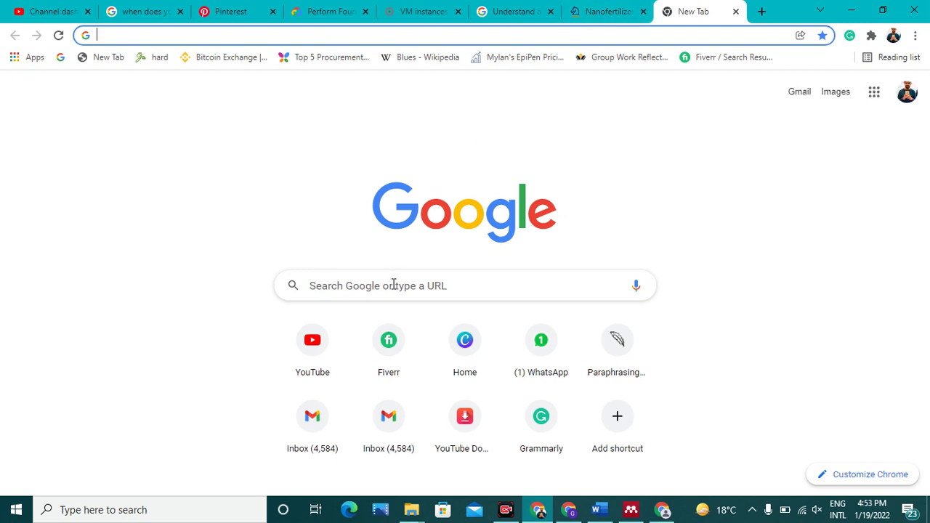
left_click(393, 284)
type("oo")
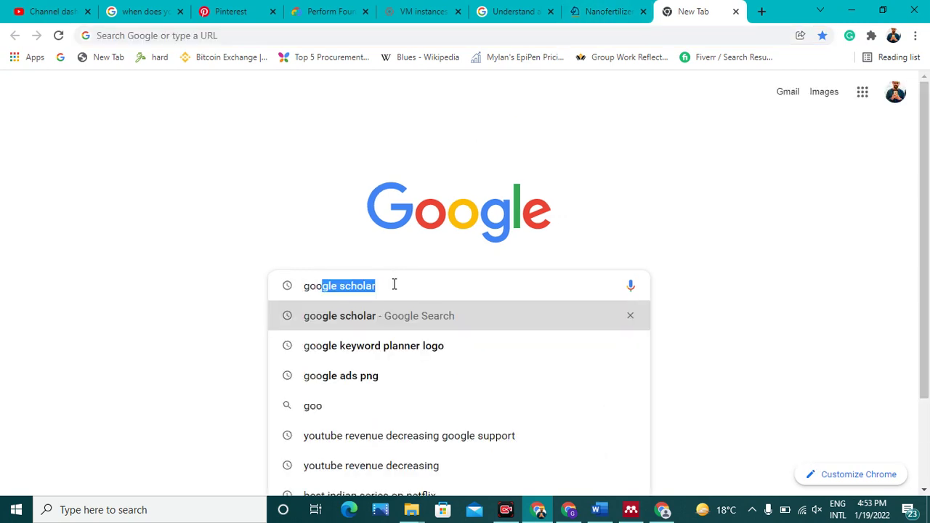
type("gle scholar")
key("Return")
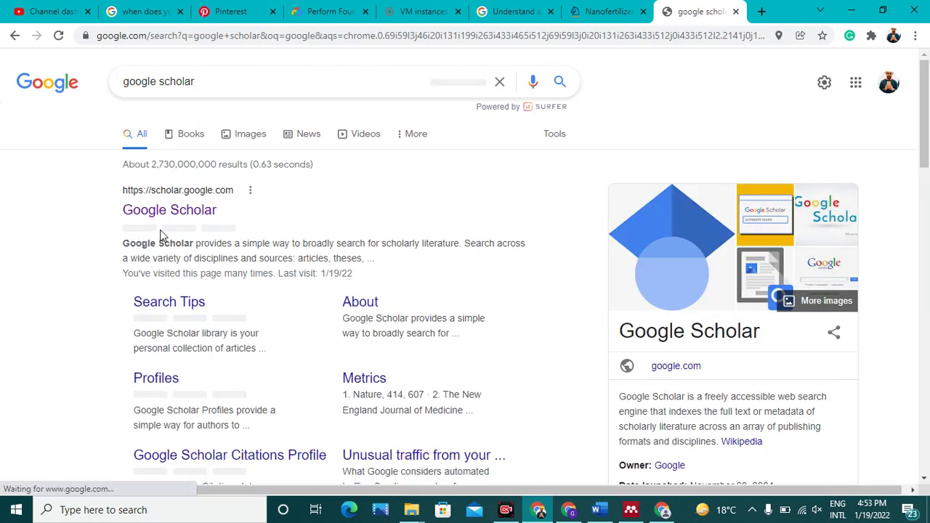
Go to Google Scholar and search for 'agriculture'.
left_click(163, 221)
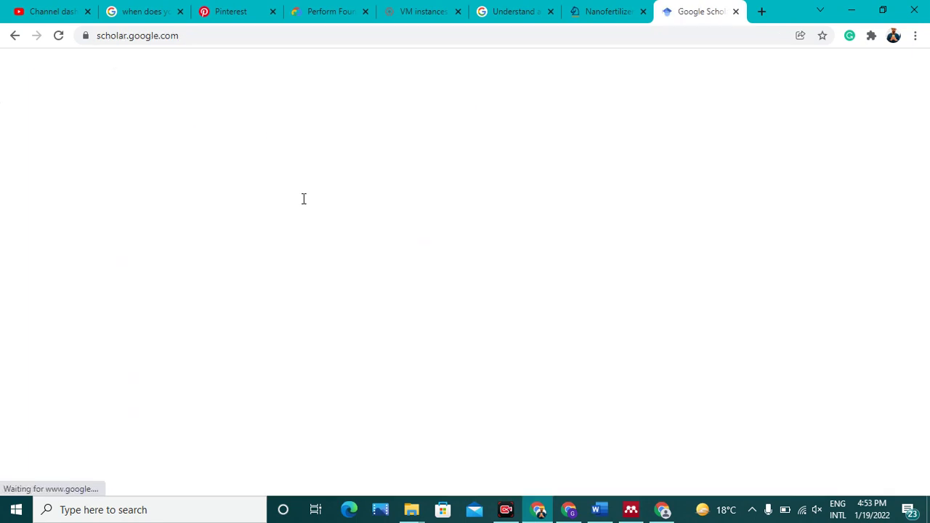
type("agr")
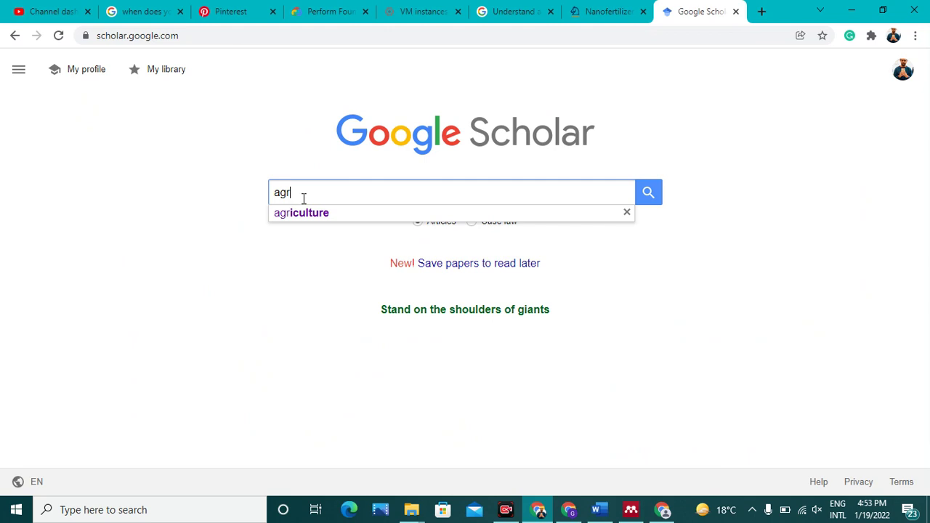
type("iculture")
key("Return")
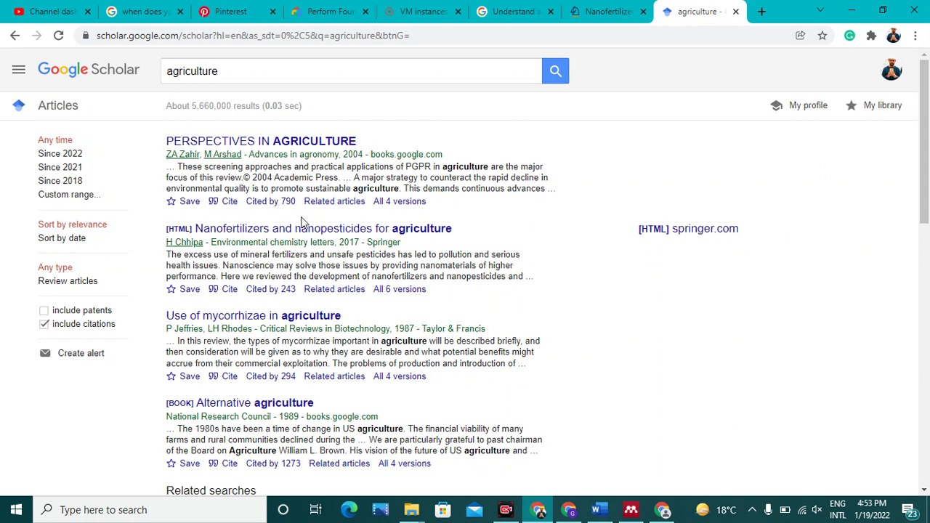
Open the 'Nanofertilizers and nanopesticides for agriculture' article on Springer Link and show Chrome's extensions list.
left_click(256, 229)
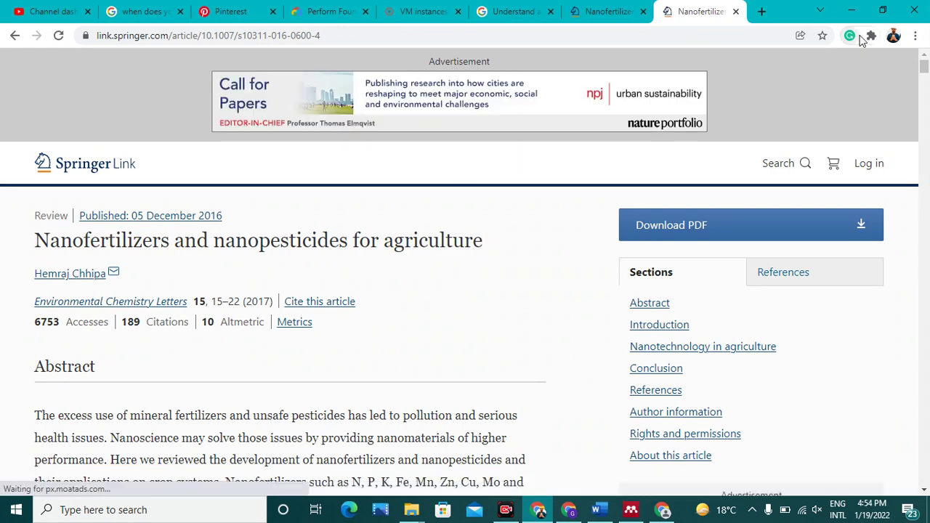
left_click(871, 37)
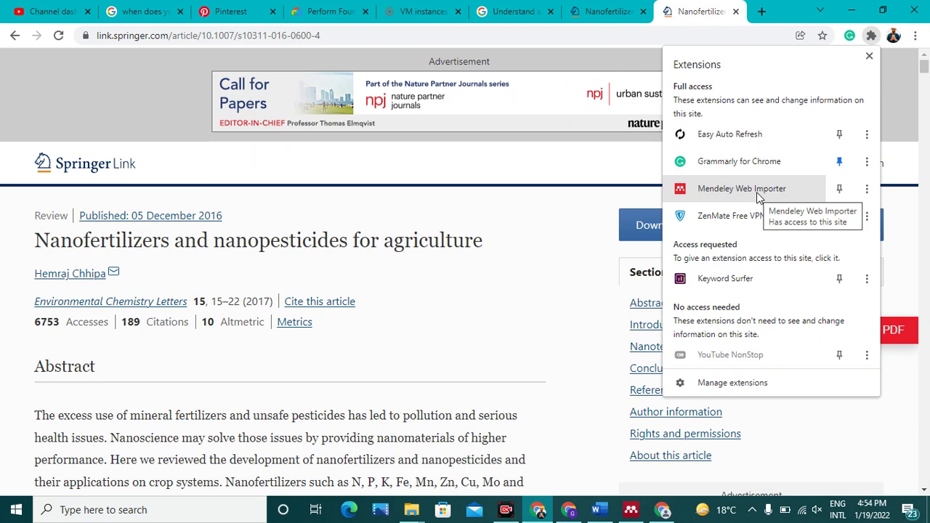
Run Mendeley Web Importer, review the detected references, and add the ticked Nanofertilizers article.
left_click(756, 192)
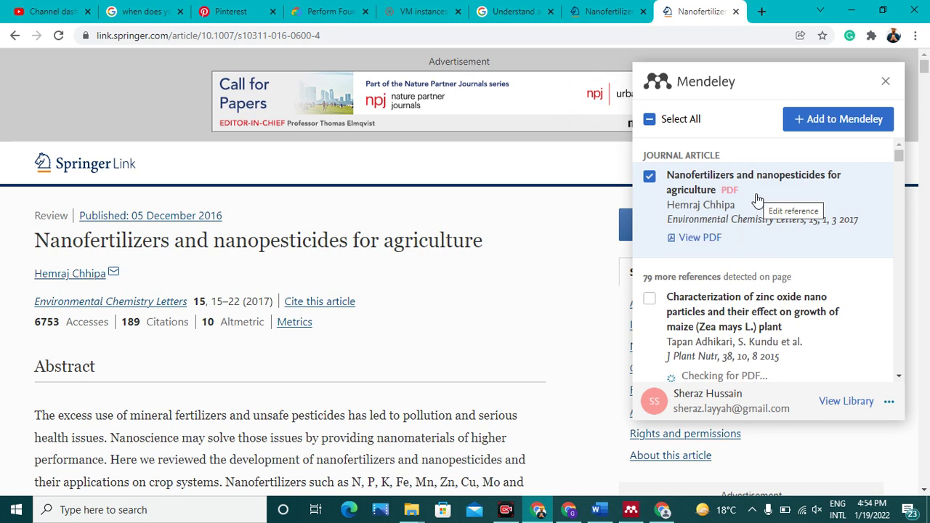
scroll(783, 276, "down", 3)
scroll(786, 277, "down", 3)
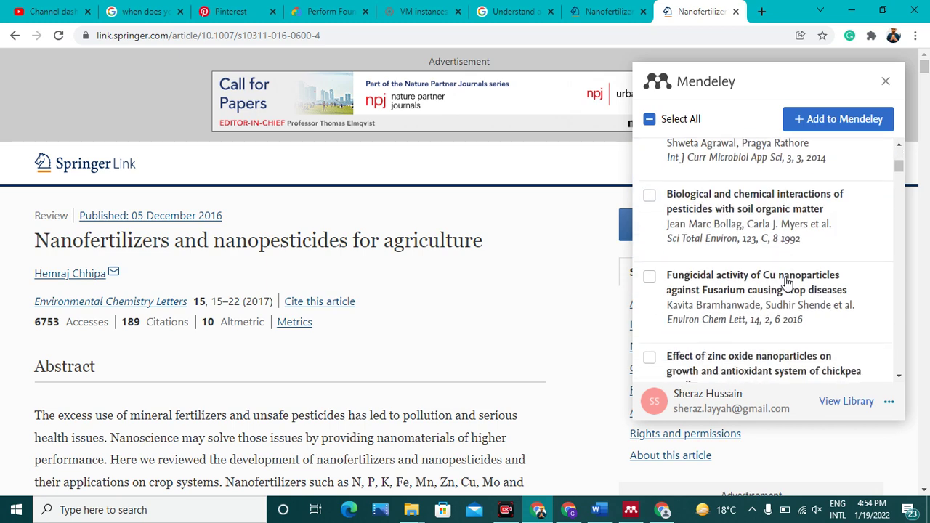
scroll(787, 283, "down", 3)
scroll(787, 284, "up", 3)
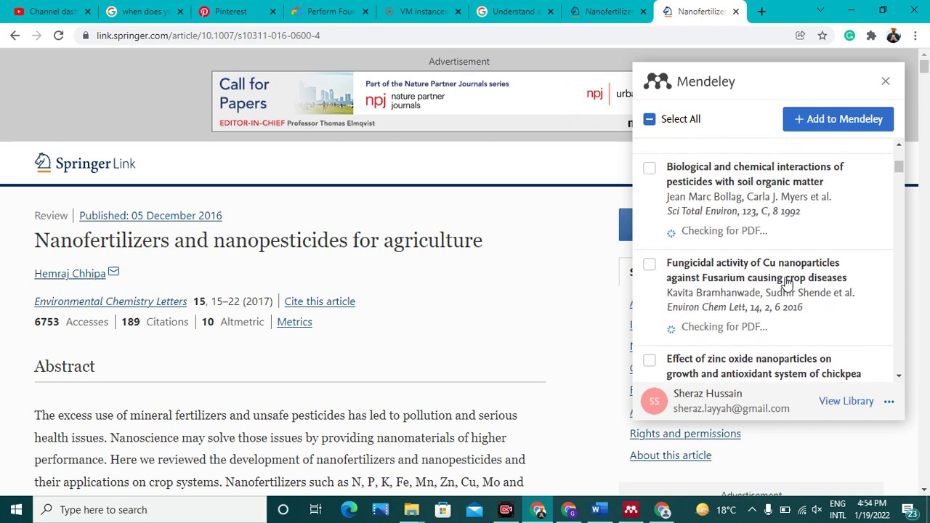
scroll(785, 281, "up", 2)
scroll(215, 473, "down", 5)
scroll(215, 472, "down", 5)
scroll(215, 471, "down", 5)
scroll(215, 467, "down", 5)
scroll(215, 468, "up", 5)
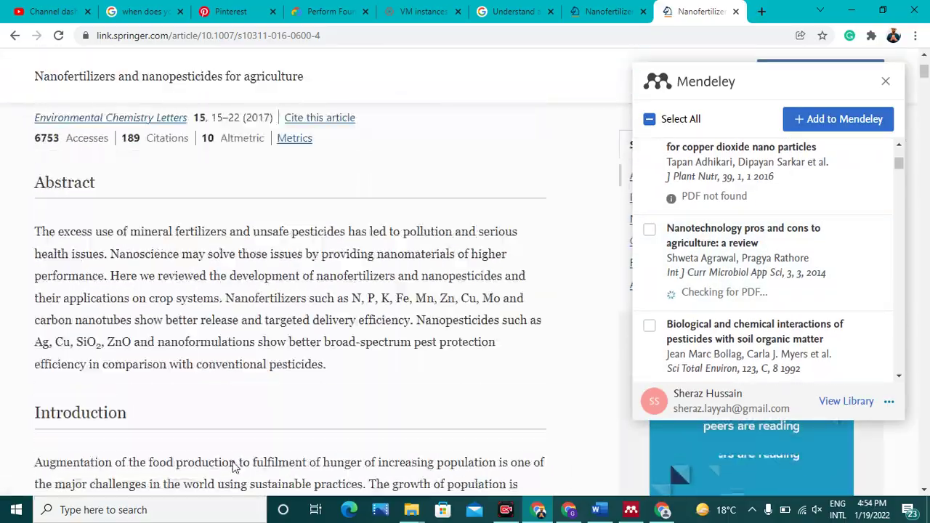
scroll(215, 468, "up", 5)
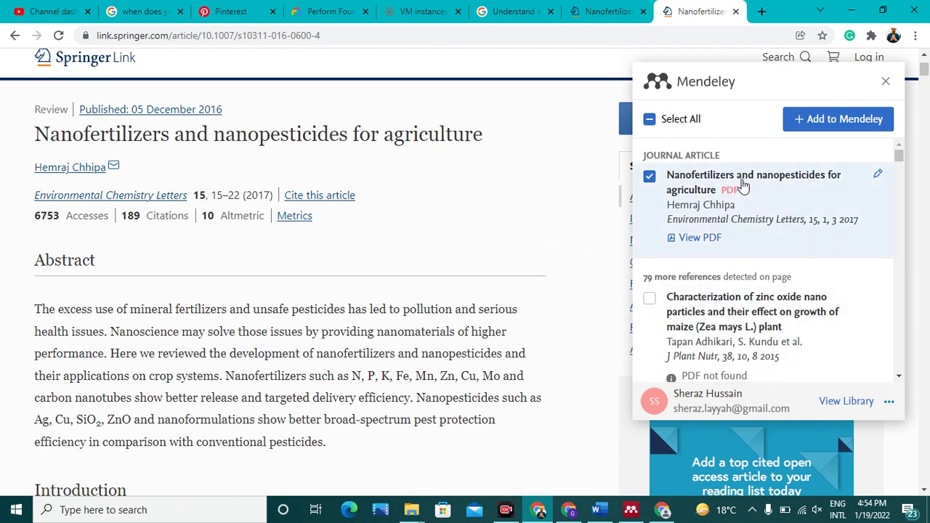
left_click(836, 122)
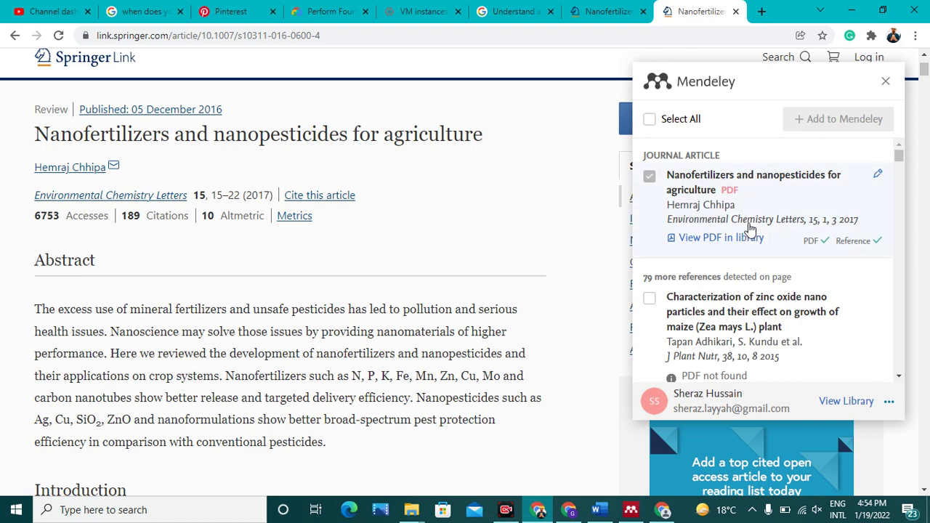
Scroll through the 79 further detected references listed below the saved Nanofertilizers article.
scroll(749, 231, "down", 1)
scroll(748, 228, "down", 1)
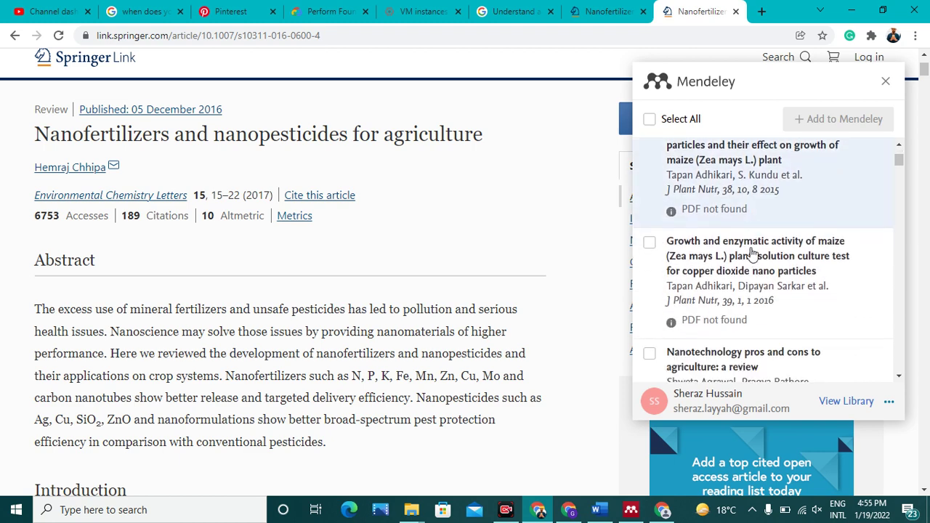
scroll(756, 290, "down", 1)
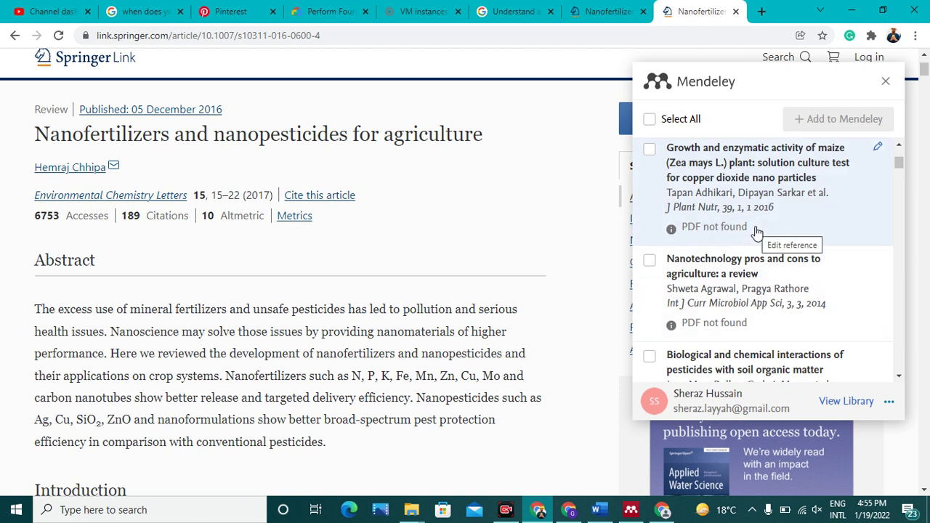
mouse_move(629, 513)
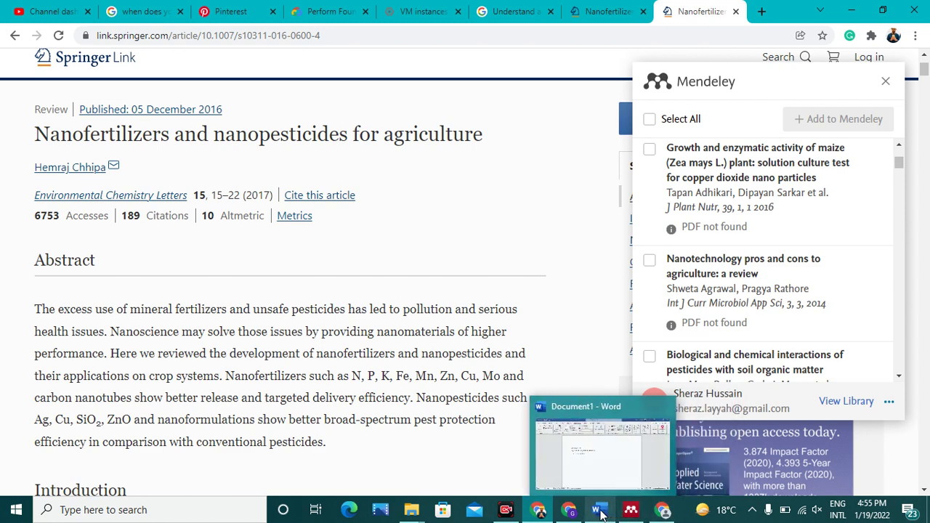
Open Mendeley Desktop from Word and sync the library so the Chhipa article appears.
left_click(601, 513)
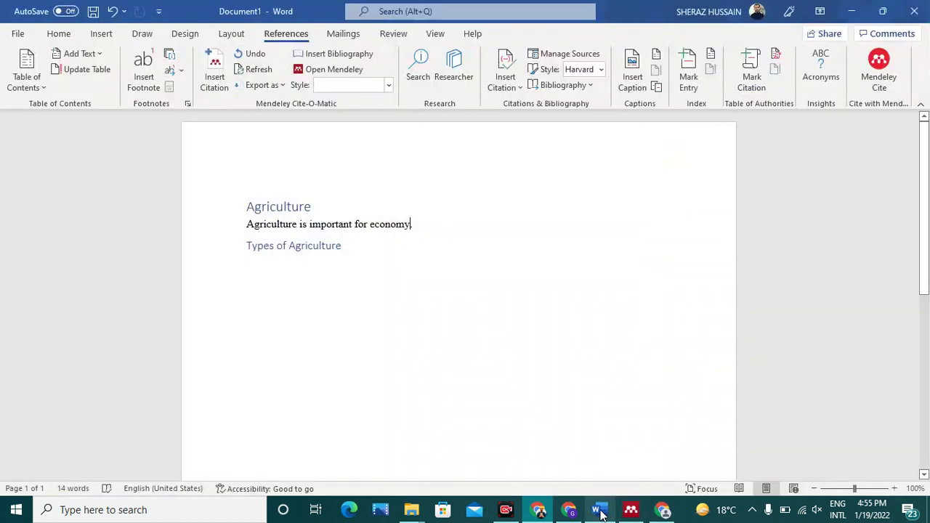
left_click(328, 72)
mouse_move(631, 512)
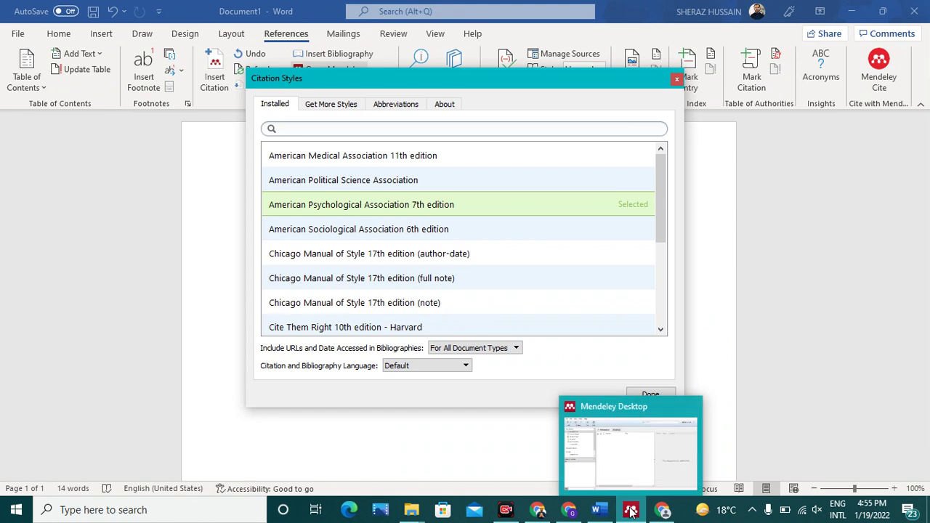
left_click(621, 472)
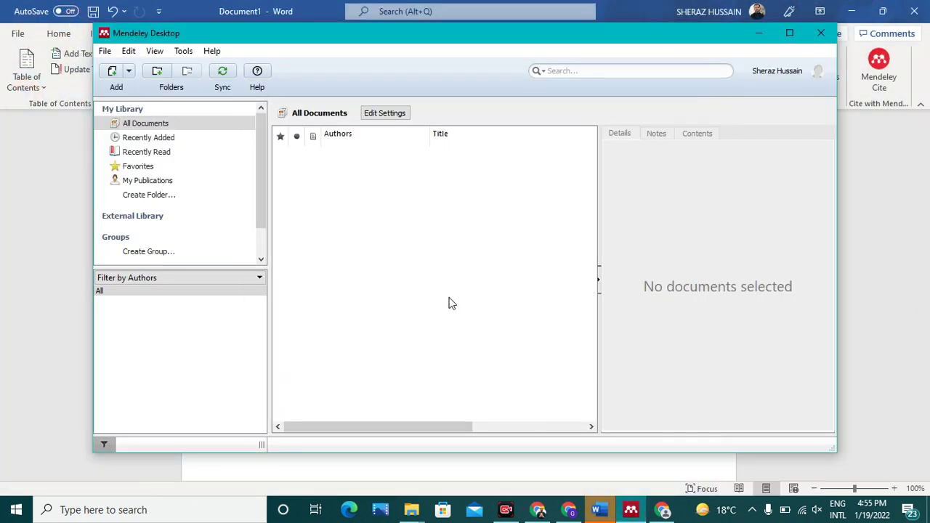
left_click(223, 73)
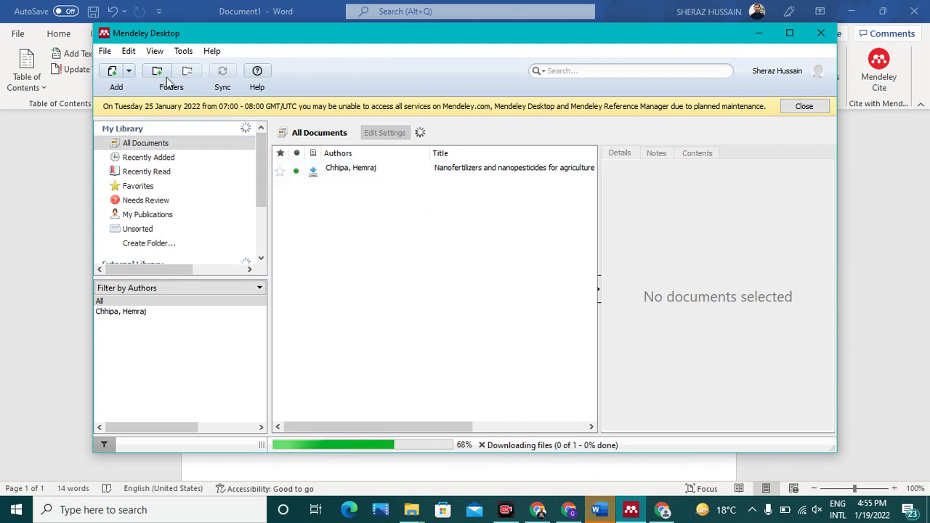
Keep American Psychological Association 7th edition as the citation style and minimize Mendeley.
left_click(152, 55)
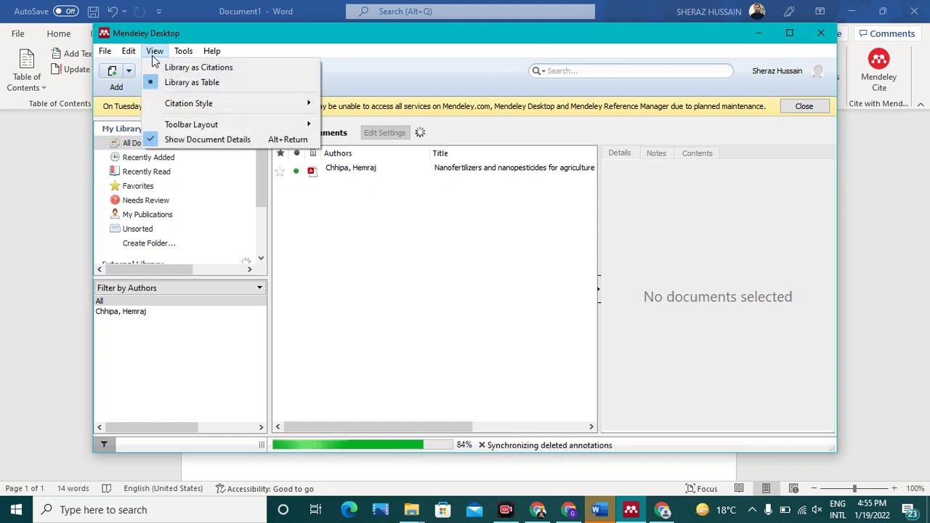
mouse_move(217, 103)
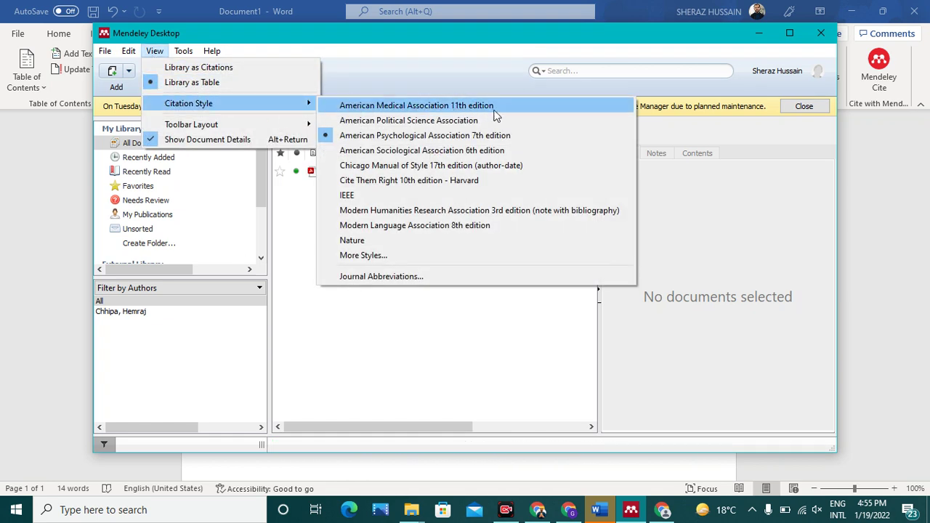
left_click(467, 137)
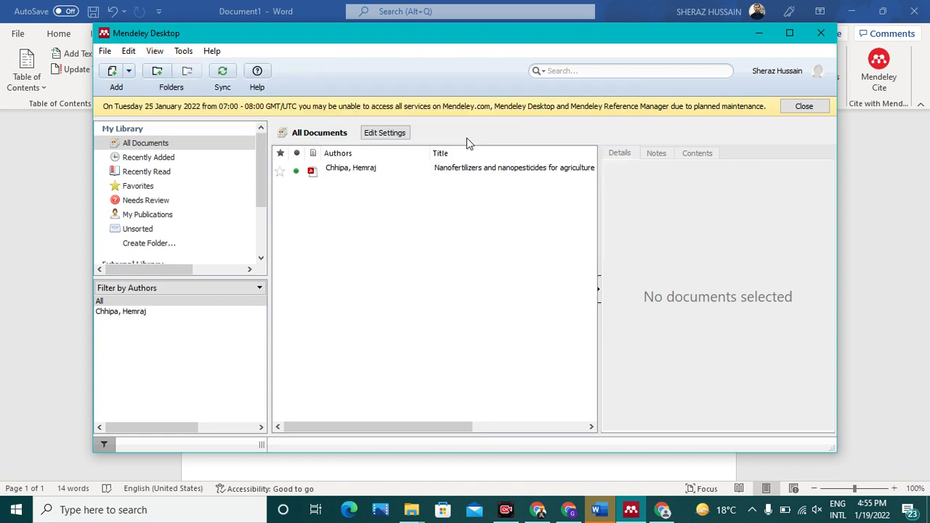
left_click(758, 34)
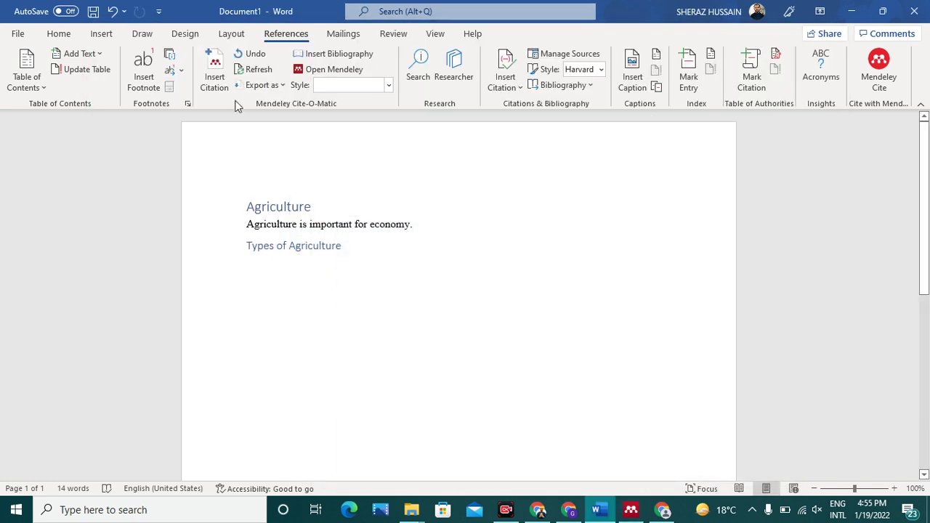
Search Mendeley for 'agr' and insert the Chhipa 2017 nanofertilizers citation after 'economy'.
left_click(207, 86)
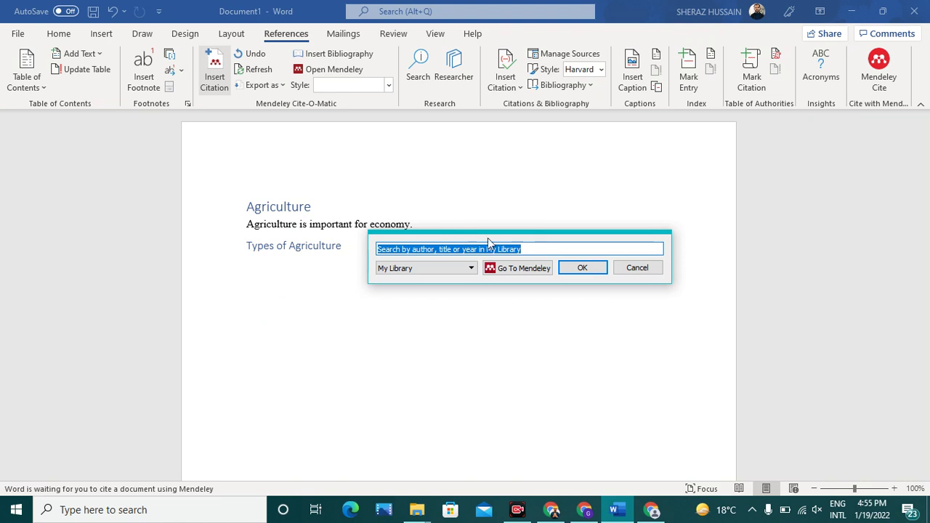
type("a")
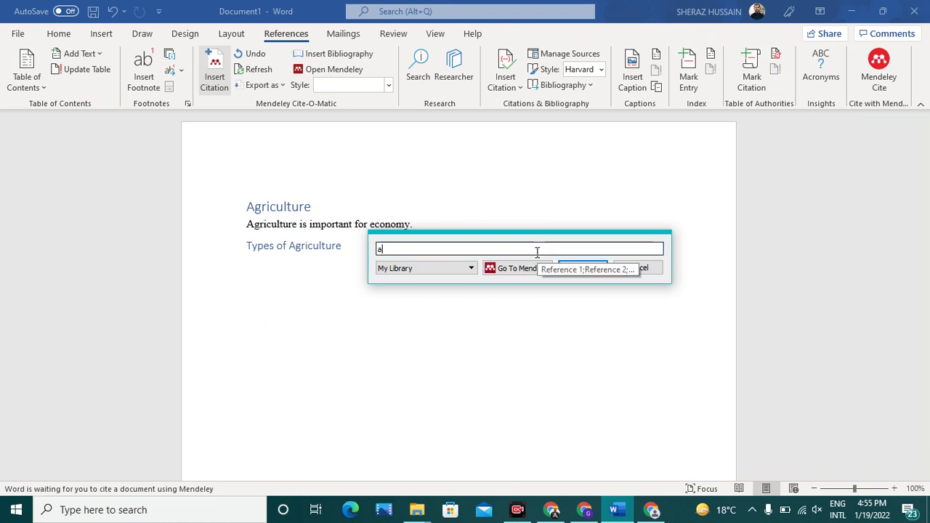
type("gr")
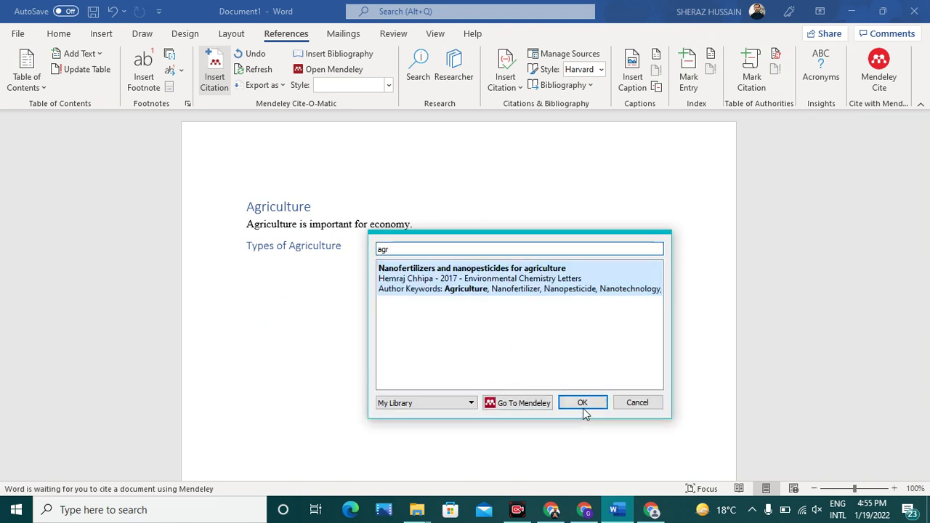
left_click(582, 404)
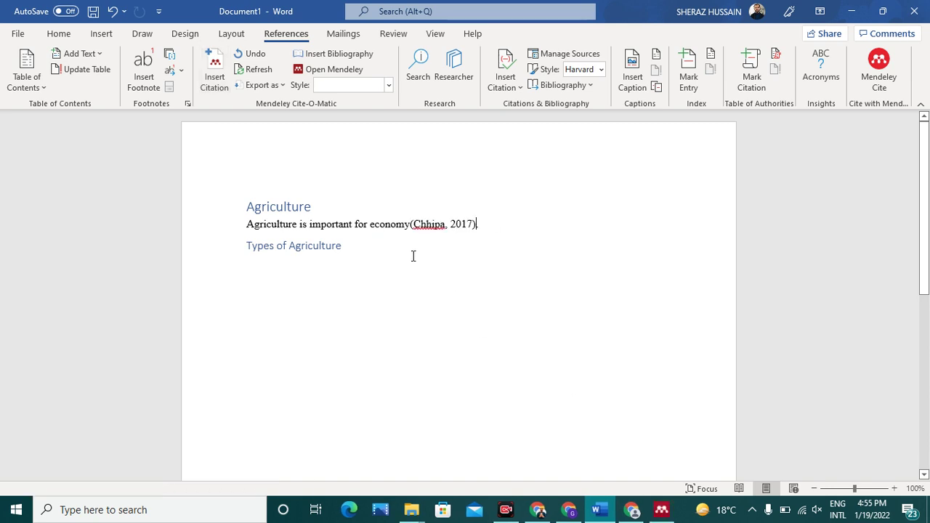
left_click(408, 230)
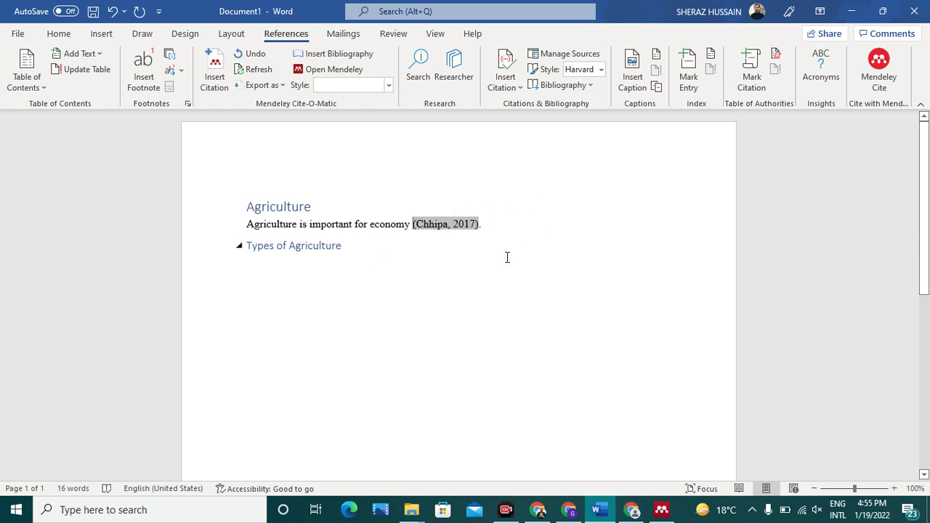
left_click(495, 275)
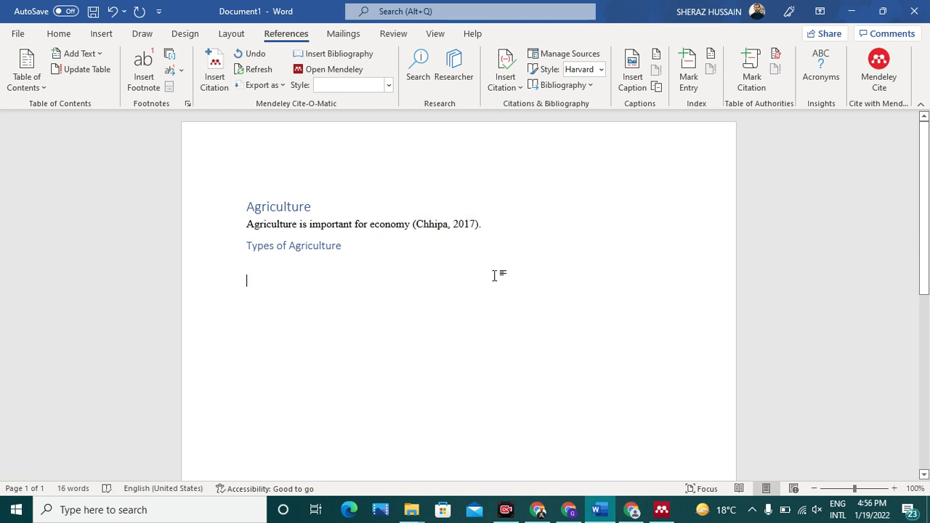
Type a 'References' heading and insert the Chhipa (2017) bibliography entry beneath it.
type("References")
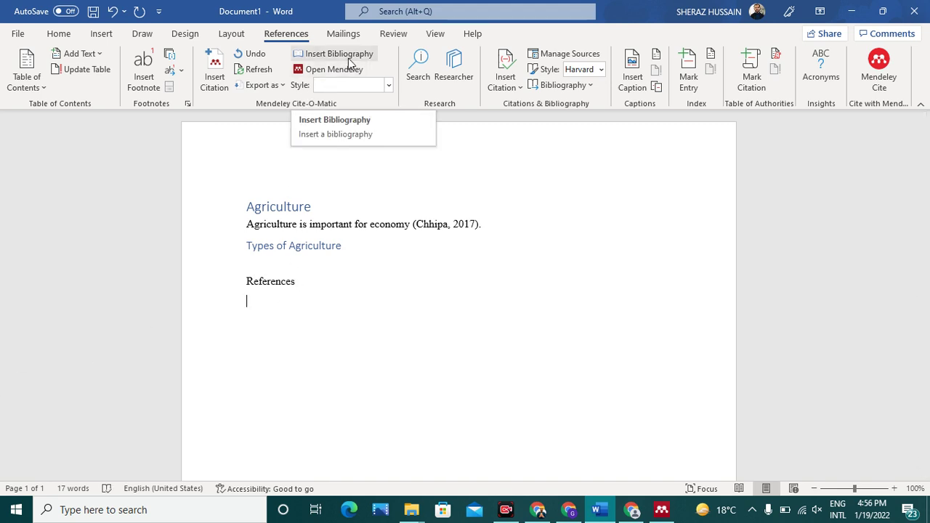
left_click(348, 58)
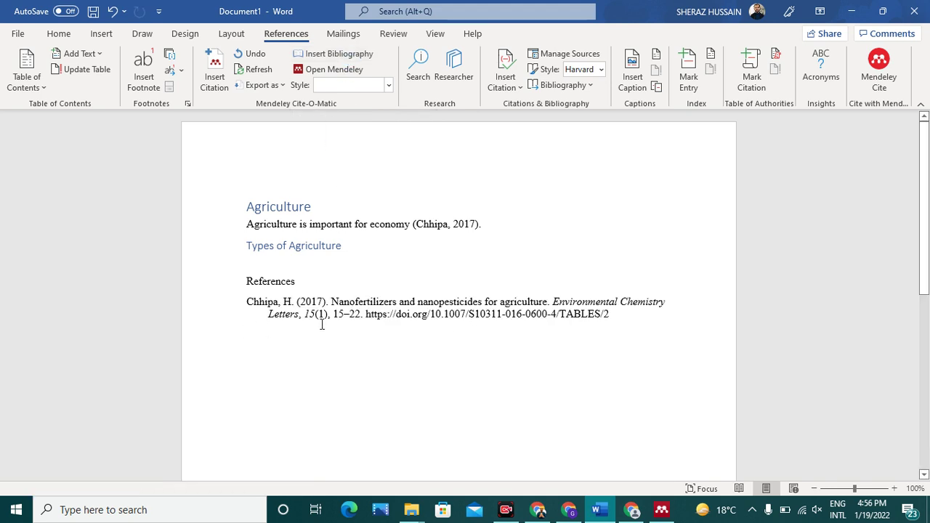
left_click(378, 88)
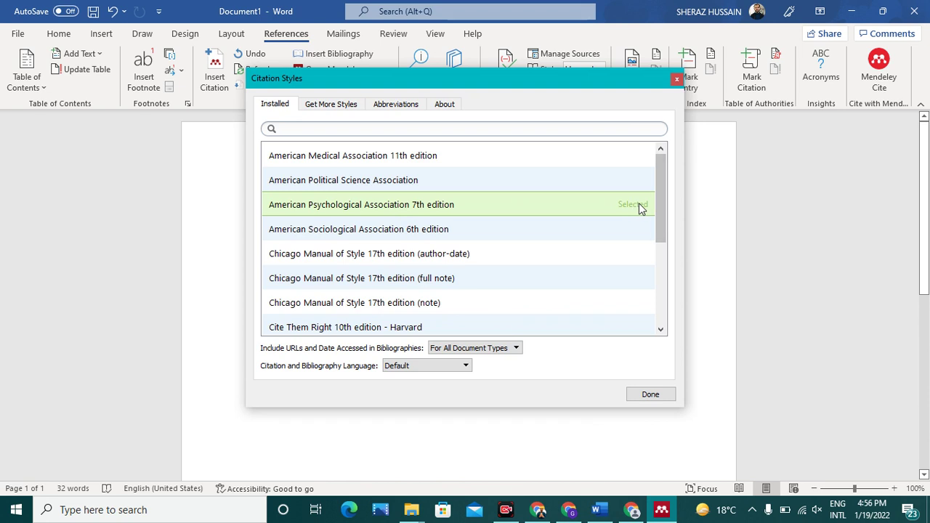
Apply Modern Language Association 8th edition so the citation reads '(Chhipa)' and the bibliography uses MLA.
left_click_drag(656, 203, 667, 280)
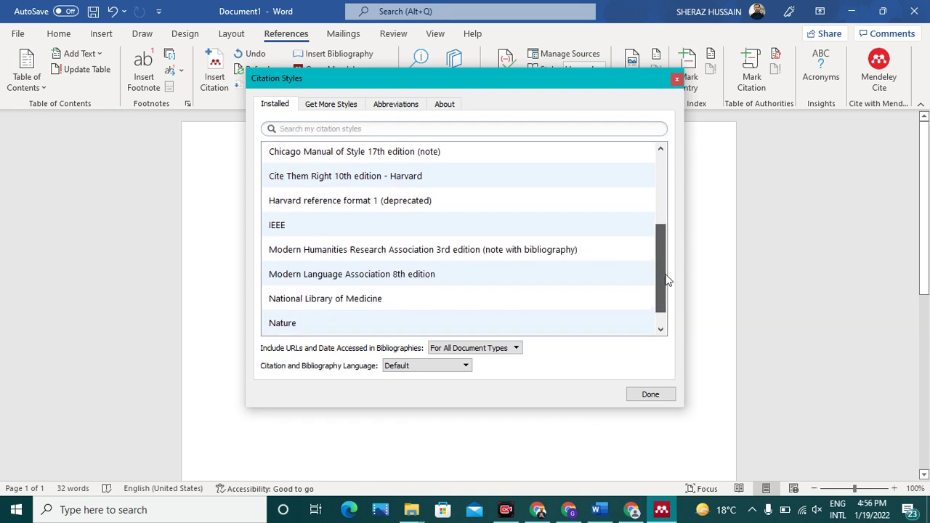
left_click(462, 274)
left_click(609, 281)
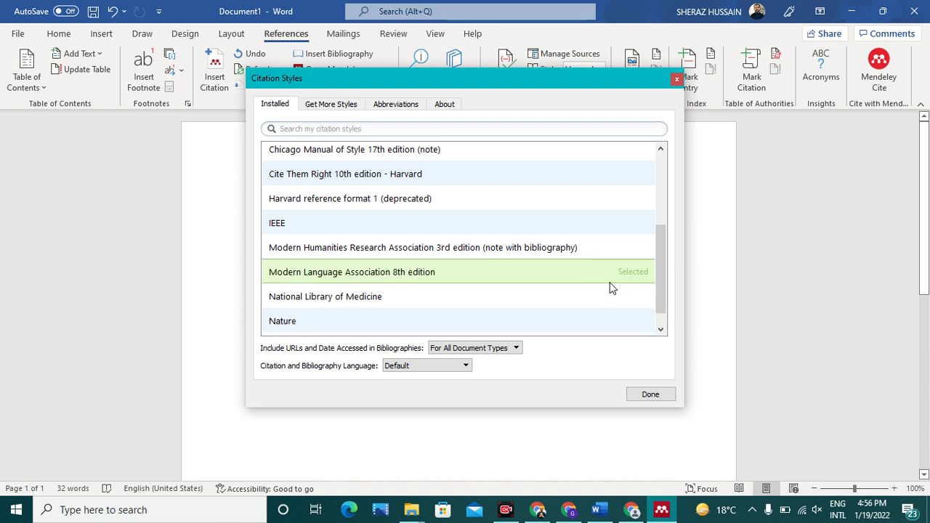
left_click(651, 395)
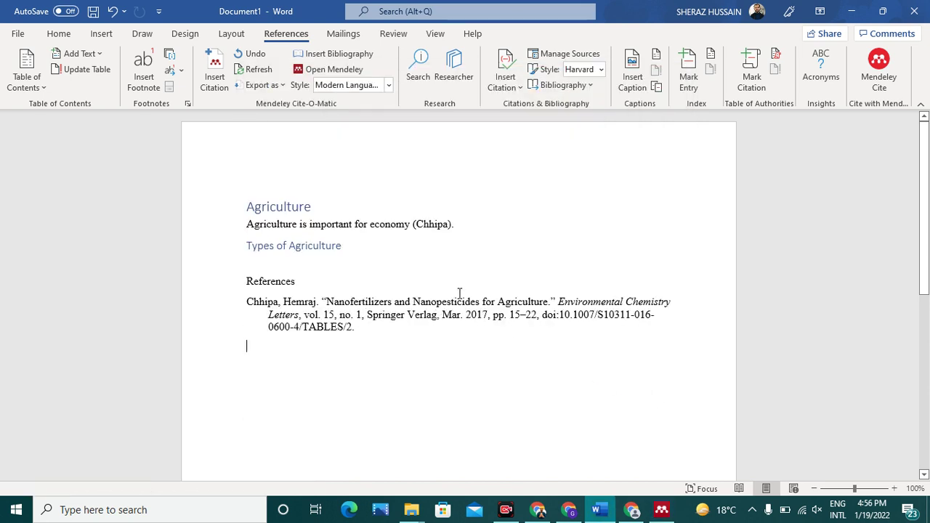